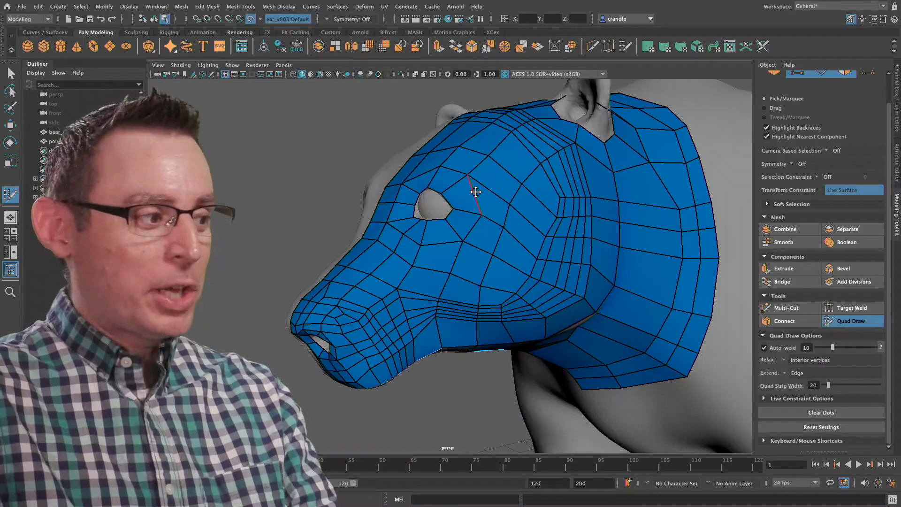
- Examine the edge flow of the bear head's retopology mesh around the eye, cheek and ear from several angles
alt+drag(492, 215, 483, 215)
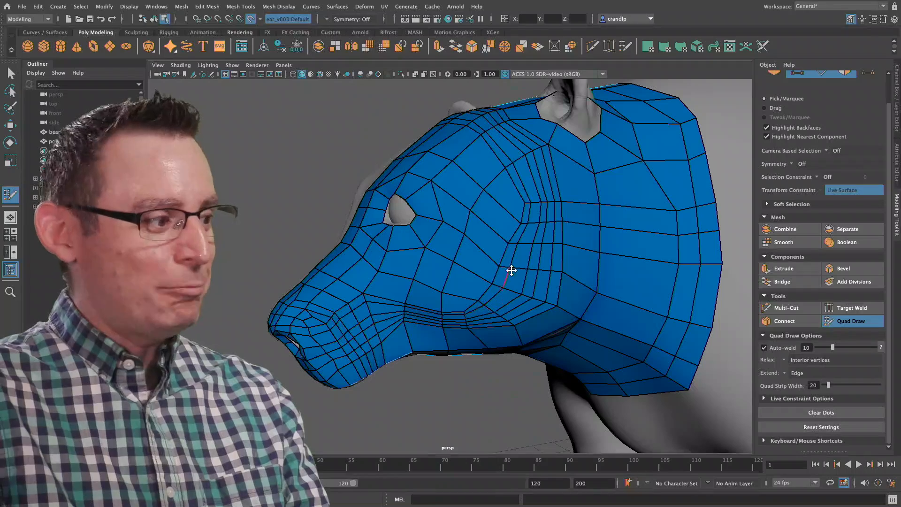
alt+drag(485, 256, 487, 254)
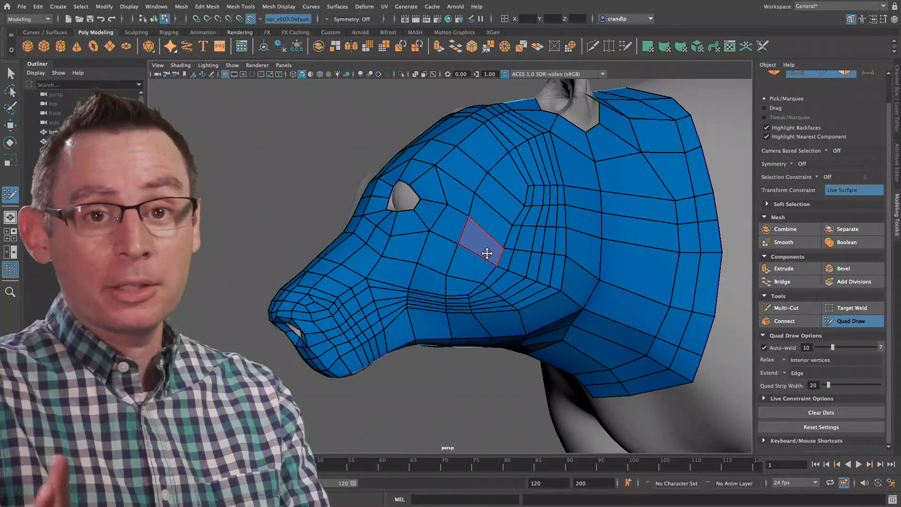
alt+drag(491, 247, 494, 254)
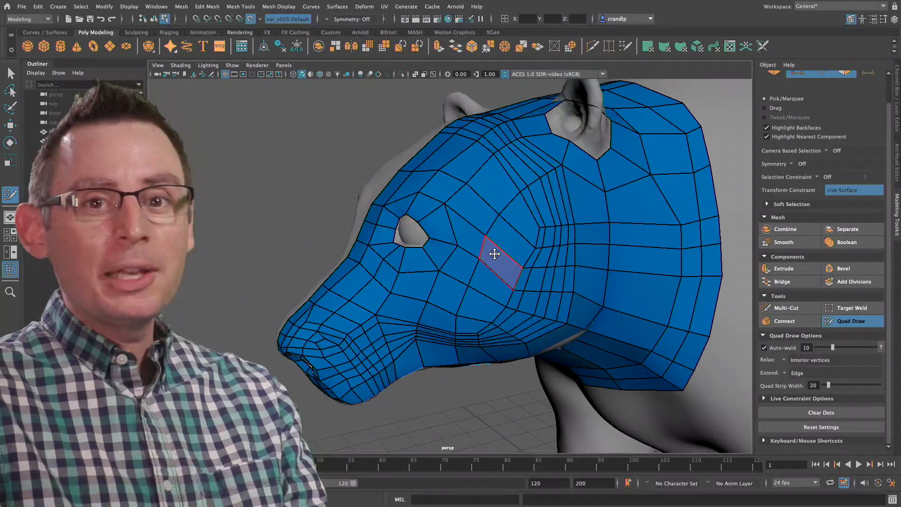
mouse_move(494, 263)
alt+mouse_down()
mouse_move(485, 249)
mouse_move(498, 237)
mouse_move(494, 250)
alt+mouse_up()
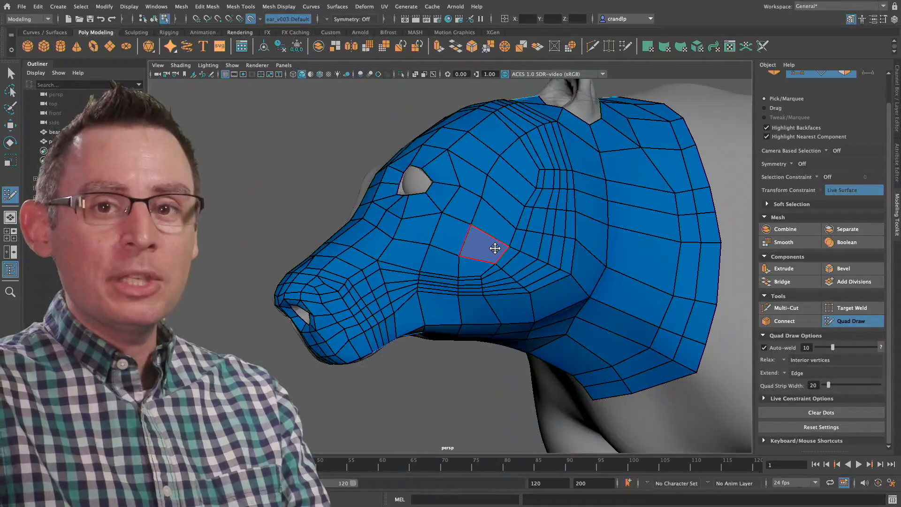
alt+drag(530, 197, 525, 216)
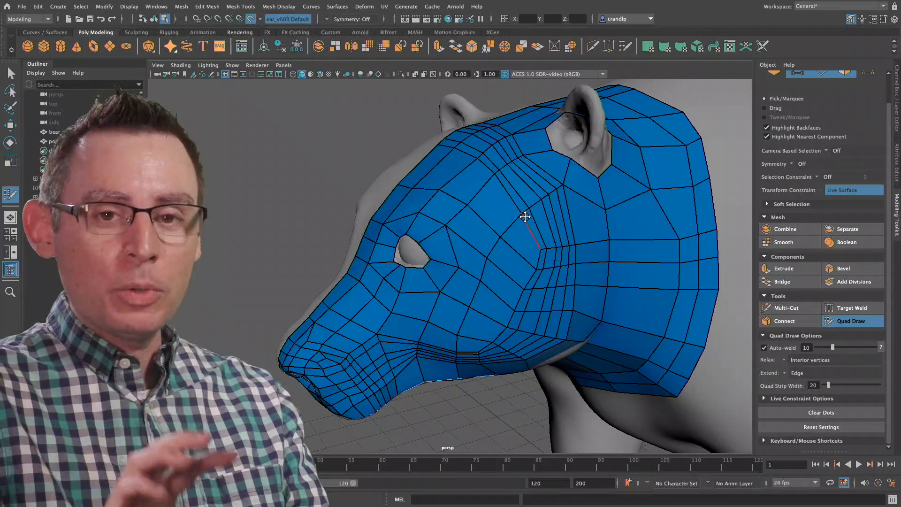
alt+drag(527, 213, 521, 219)
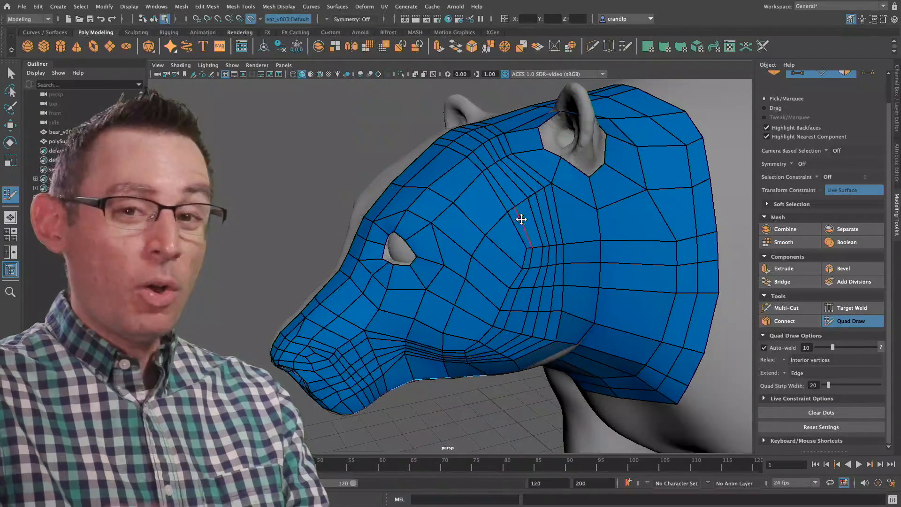
alt+drag(508, 226, 507, 226)
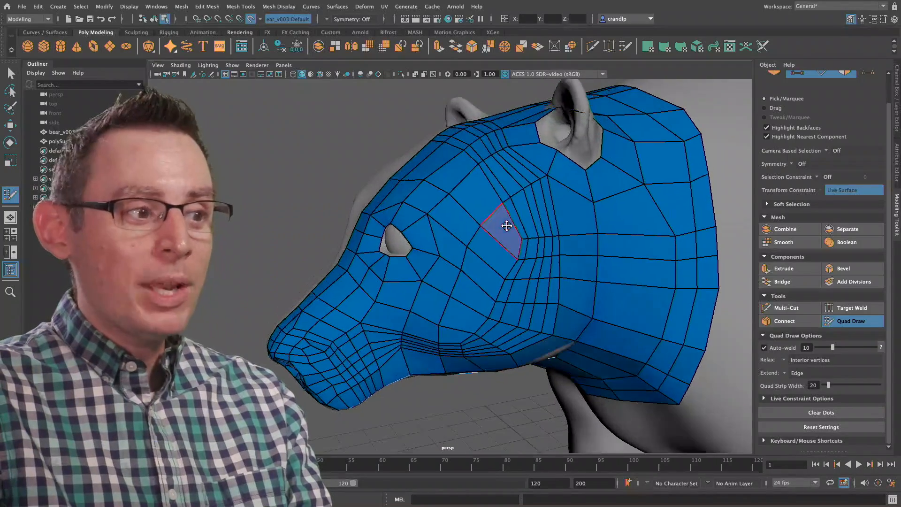
- Reposition the quad mesh vertices on the cheek behind the eye, pulling them forward to widen the crowded edge loops
alt+right_drag(503, 223, 567, 229)
alt+drag(521, 225, 520, 227)
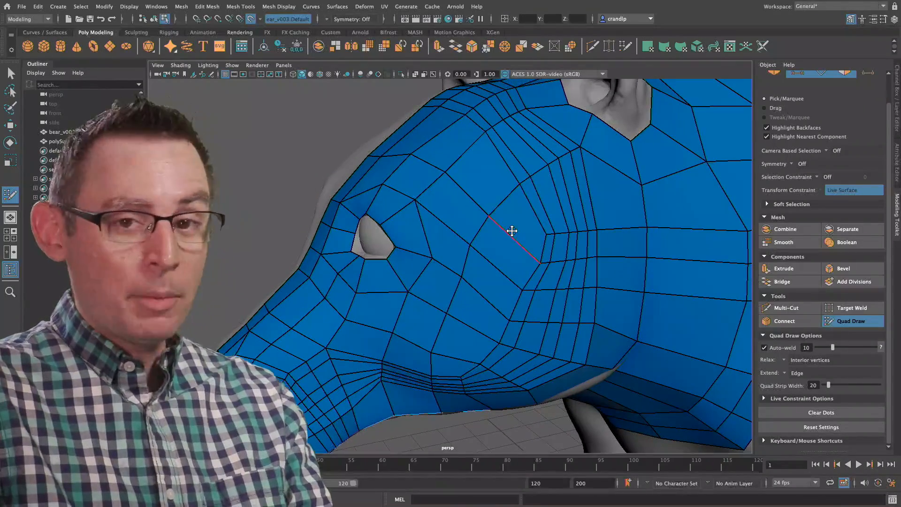
alt+drag(497, 232, 498, 233)
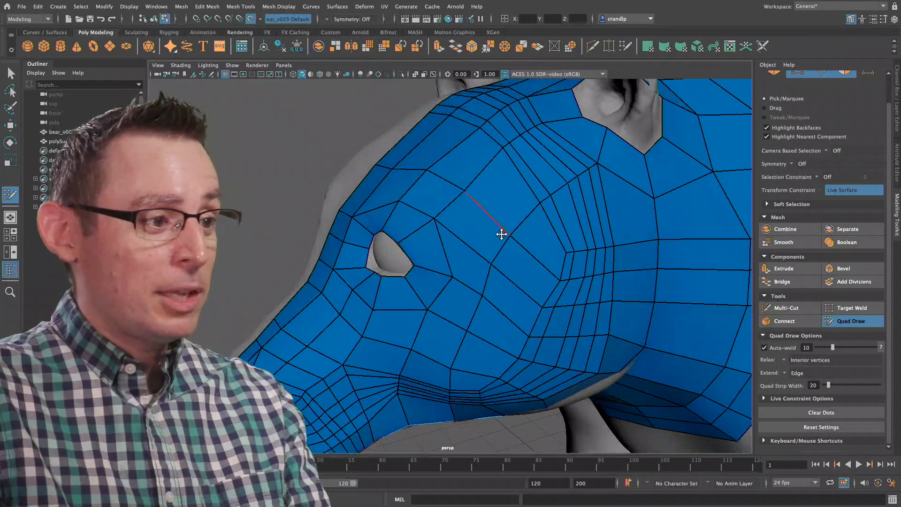
drag(556, 274, 487, 220)
drag(491, 263, 480, 253)
drag(543, 306, 515, 293)
mouse_move(528, 336)
mouse_down()
mouse_move(495, 318)
mouse_move(508, 327)
mouse_up()
drag(519, 359, 497, 350)
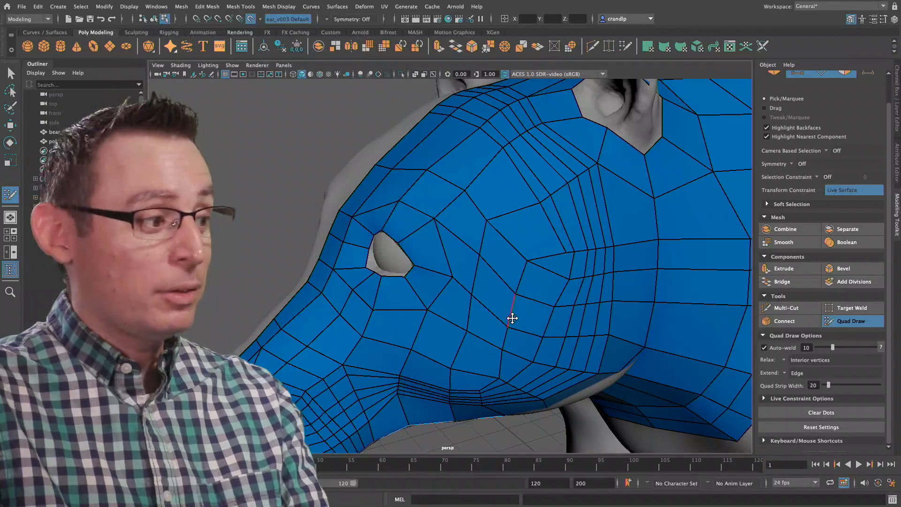
- Relax the crowded cheek quads between the eye and ear, with Quad Draw's Relax option on Interior vertices
alt+drag(587, 280, 584, 270)
alt+right_drag(584, 269, 524, 283)
alt+middle_drag(524, 283, 479, 264)
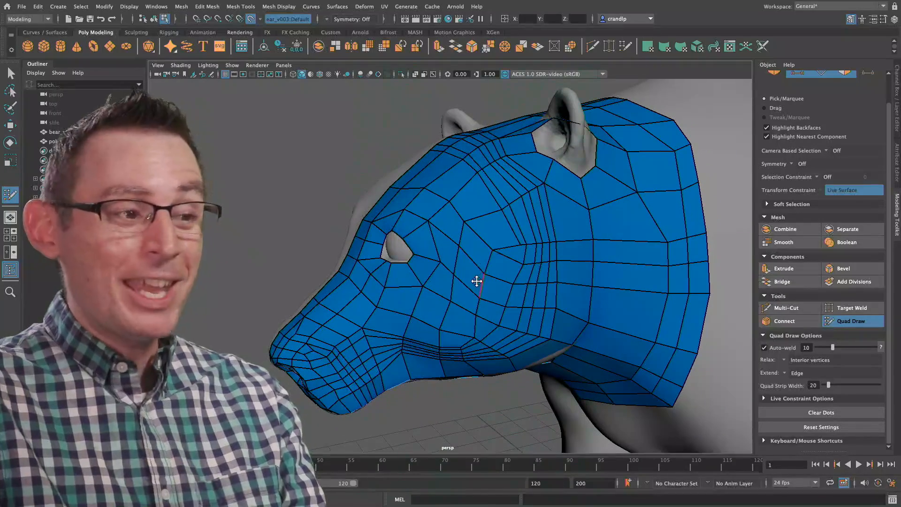
mouse_move(469, 259)
alt+right_down()
mouse_move(468, 269)
mouse_move(532, 271)
mouse_move(511, 253)
mouse_move(527, 264)
mouse_move(486, 256)
alt+right_up()
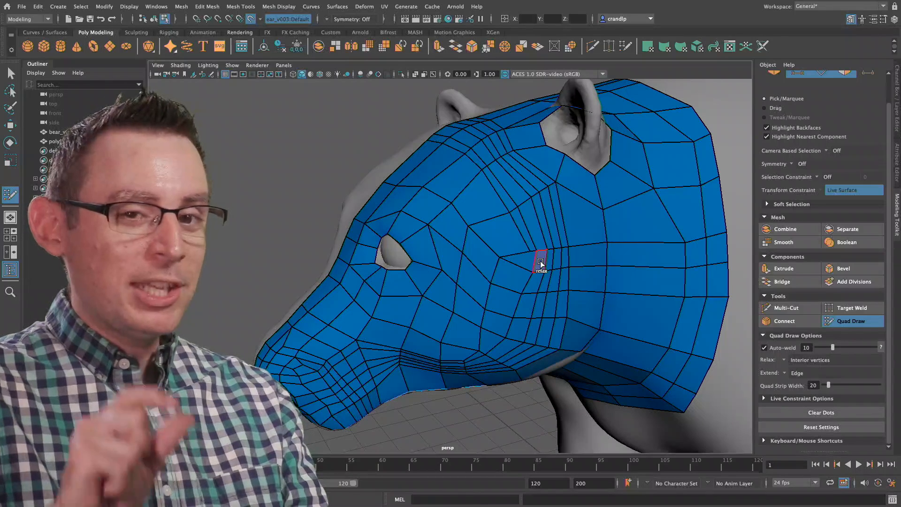
mouse_move(540, 262)
shift+mouse_down()
mouse_move(542, 250)
mouse_move(578, 251)
mouse_move(542, 254)
mouse_move(512, 216)
mouse_move(554, 210)
mouse_move(489, 217)
mouse_move(542, 248)
mouse_move(573, 291)
mouse_move(504, 248)
mouse_move(571, 283)
mouse_move(518, 335)
mouse_move(517, 221)
mouse_move(529, 190)
mouse_move(522, 165)
mouse_move(437, 153)
mouse_move(447, 211)
mouse_move(503, 215)
mouse_move(516, 268)
mouse_move(557, 268)
mouse_move(555, 241)
mouse_move(473, 235)
mouse_move(504, 260)
mouse_move(493, 263)
mouse_move(501, 286)
shift+mouse_up()
mouse_move(514, 242)
alt+mouse_down()
mouse_move(497, 201)
mouse_move(515, 226)
alt+mouse_up()
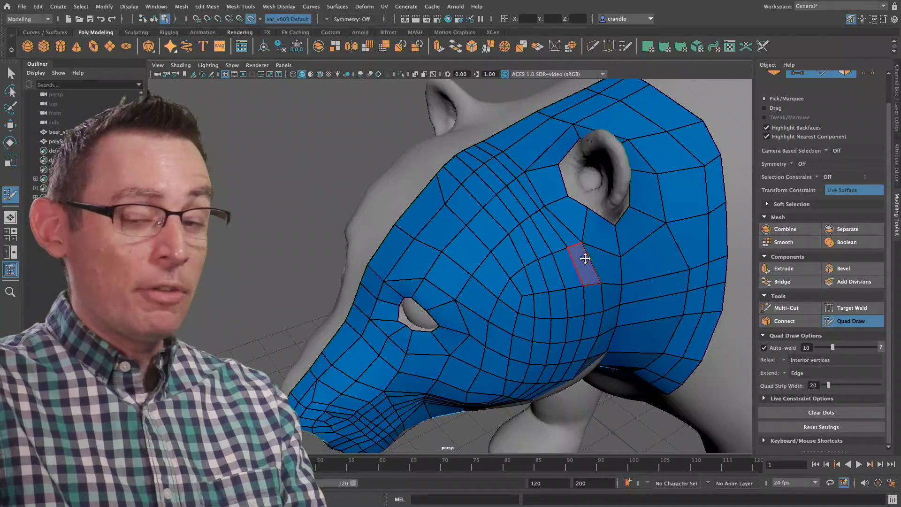
click(784, 360)
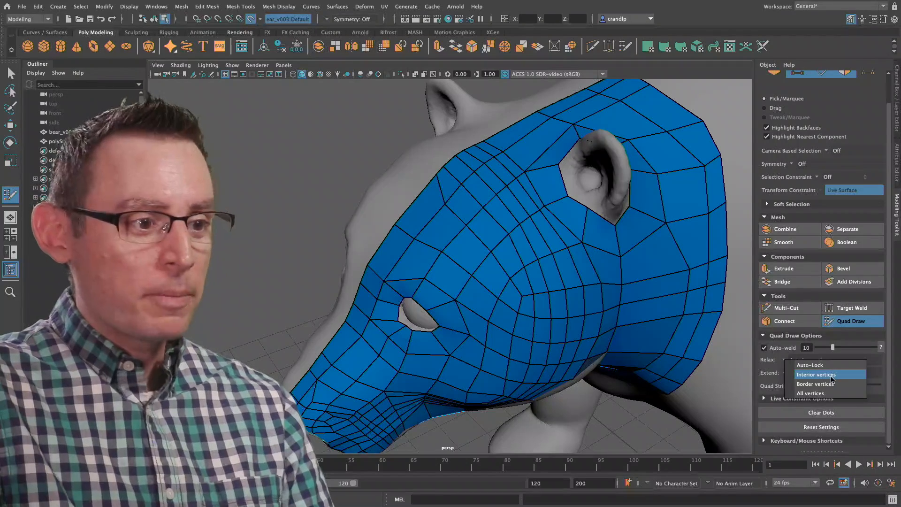
click(829, 375)
- Switch the Relax option to Border vertices and relax the mesh's border along the centre of the forehead
alt+drag(525, 298, 533, 241)
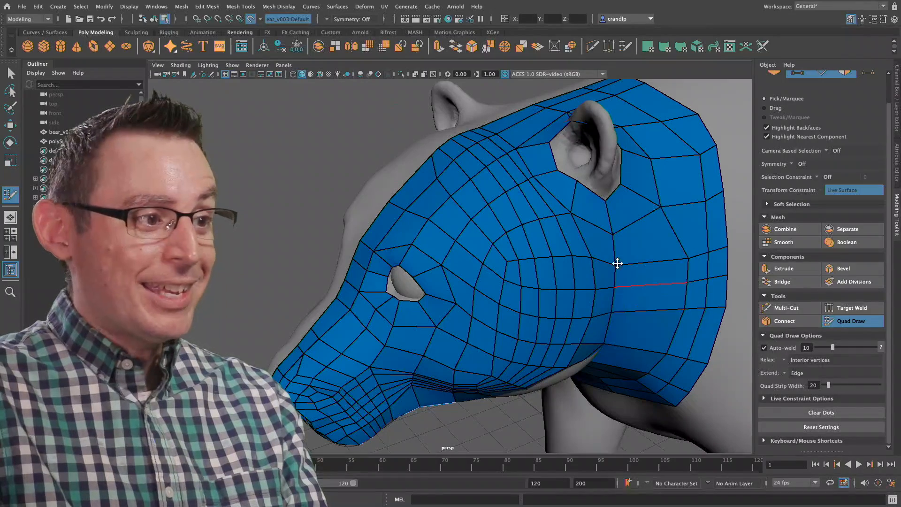
alt+drag(617, 261, 625, 261)
alt+middle_drag(497, 199, 529, 210)
alt+right_drag(529, 209, 583, 192)
click(785, 359)
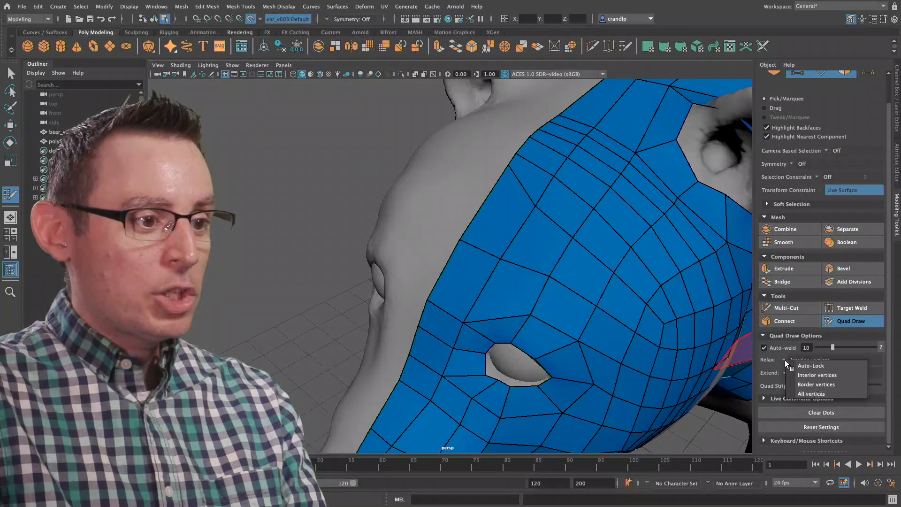
click(812, 371)
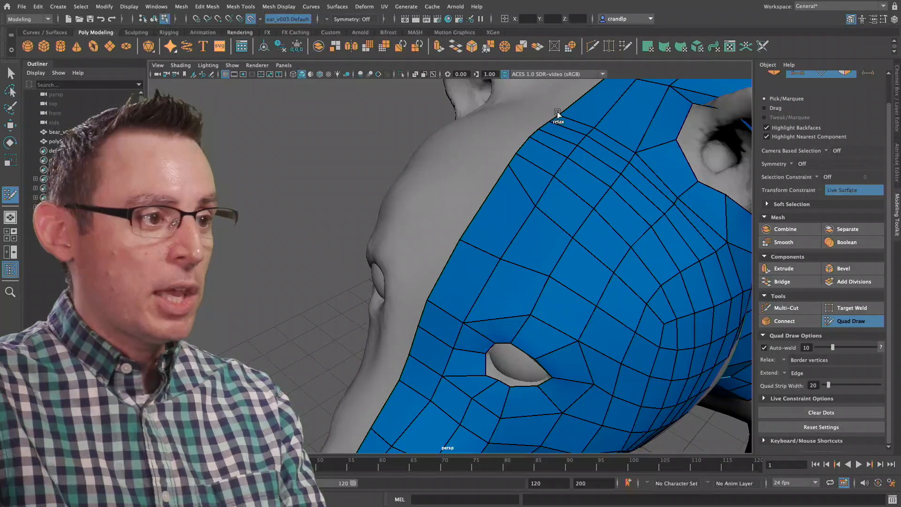
mouse_move(512, 155)
shift+mouse_down()
mouse_move(579, 114)
mouse_move(475, 217)
mouse_move(433, 292)
shift+mouse_up()
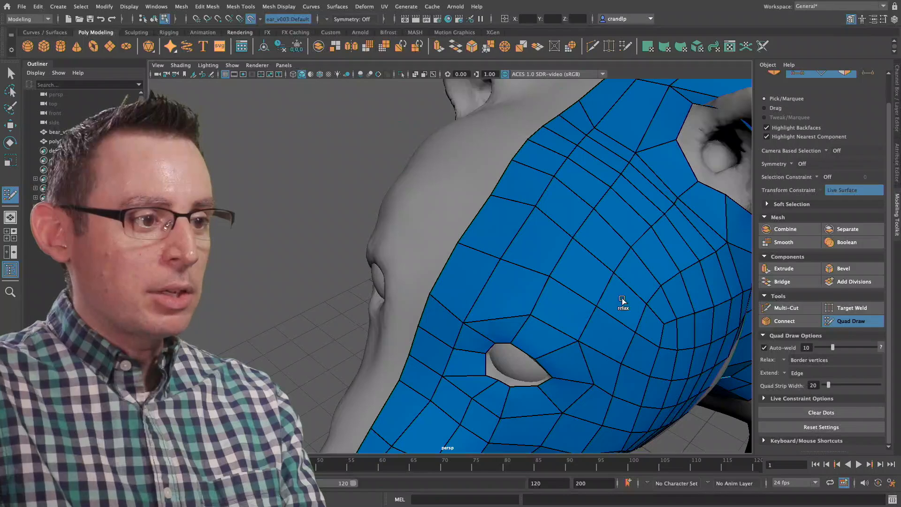
shift+drag(654, 303, 510, 186)
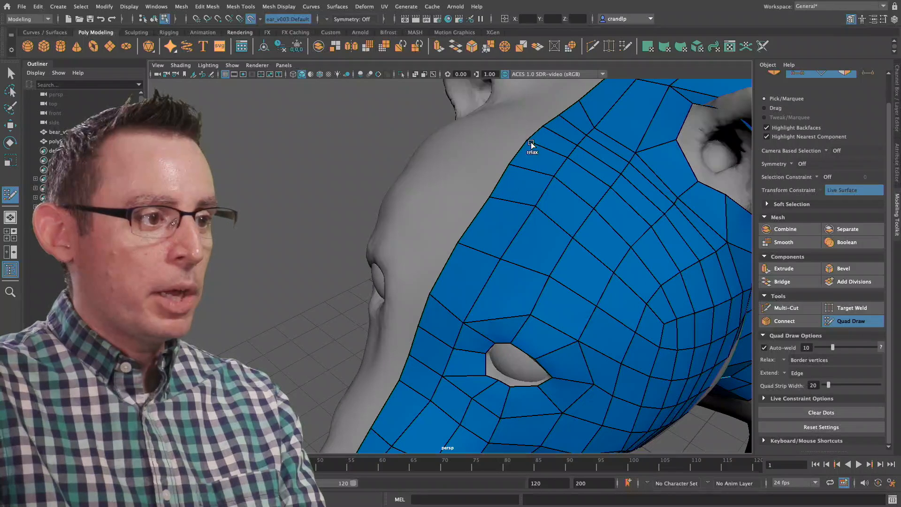
shift+drag(569, 106, 477, 221)
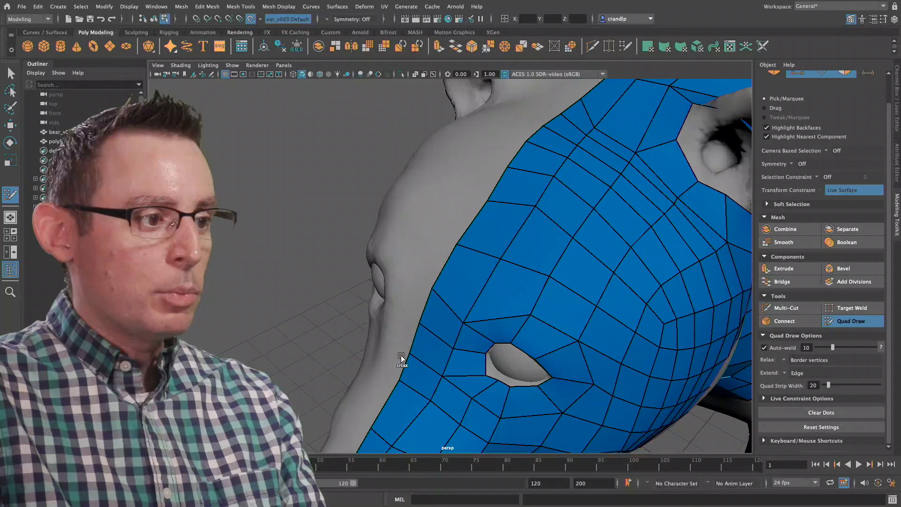
mouse_move(476, 267)
alt+mouse_down()
mouse_move(508, 227)
mouse_move(507, 191)
mouse_move(456, 285)
alt+mouse_up()
shift+drag(534, 126, 455, 292)
- Inspect the relaxed topology across the forehead, eye, cheek and jaw from several angles
alt+drag(414, 372, 517, 247)
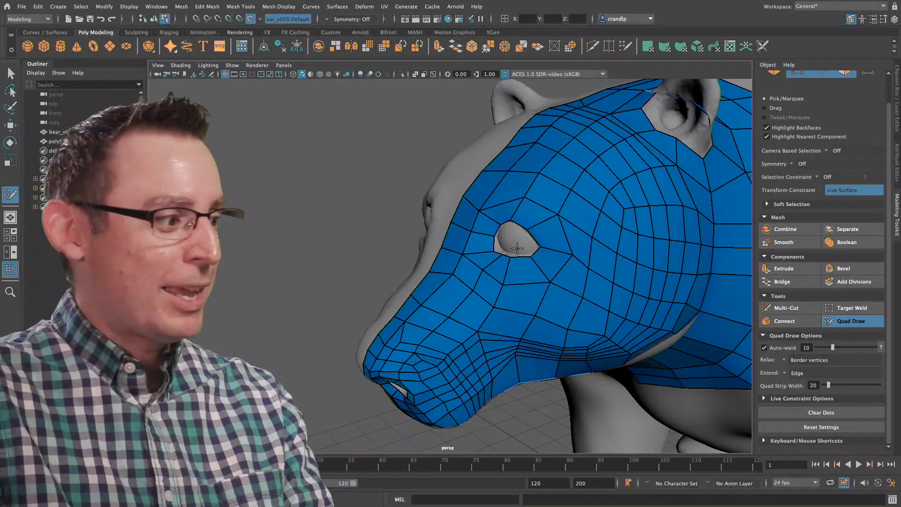
alt+drag(626, 175, 603, 184)
alt+middle_drag(578, 205, 522, 143)
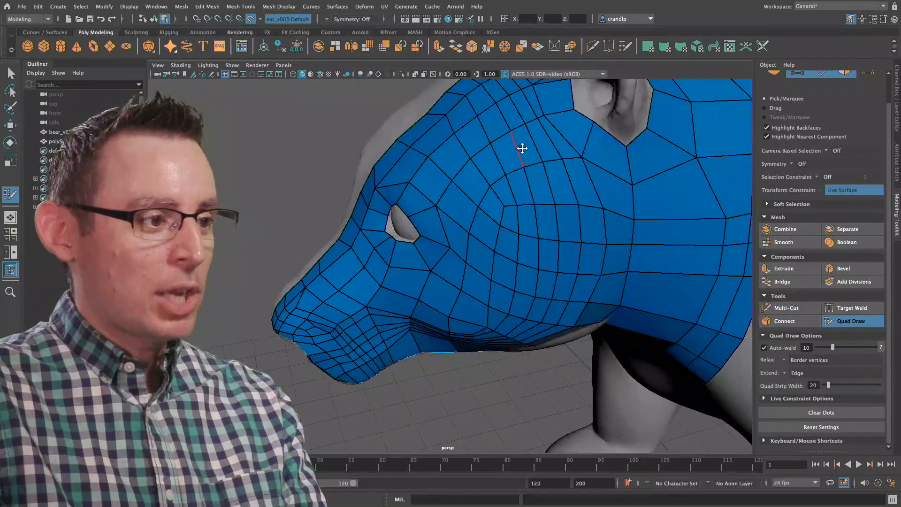
alt+drag(522, 143, 525, 169)
alt+middle_drag(525, 175, 527, 207)
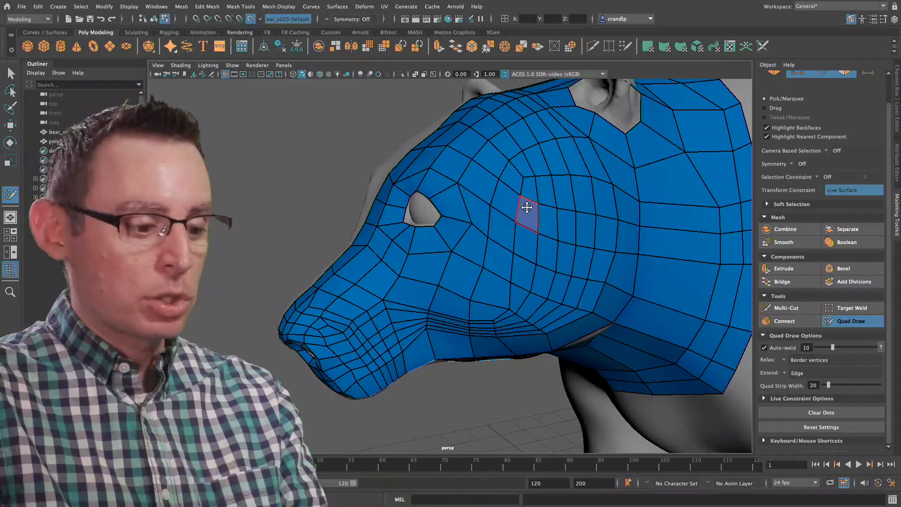
alt+drag(543, 216, 521, 225)
alt+middle_drag(521, 225, 523, 232)
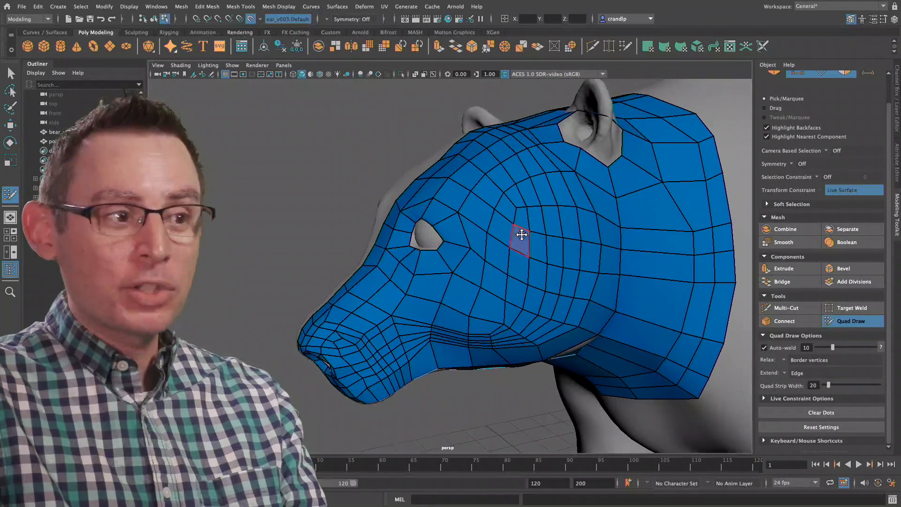
alt+right_drag(523, 232, 562, 245)
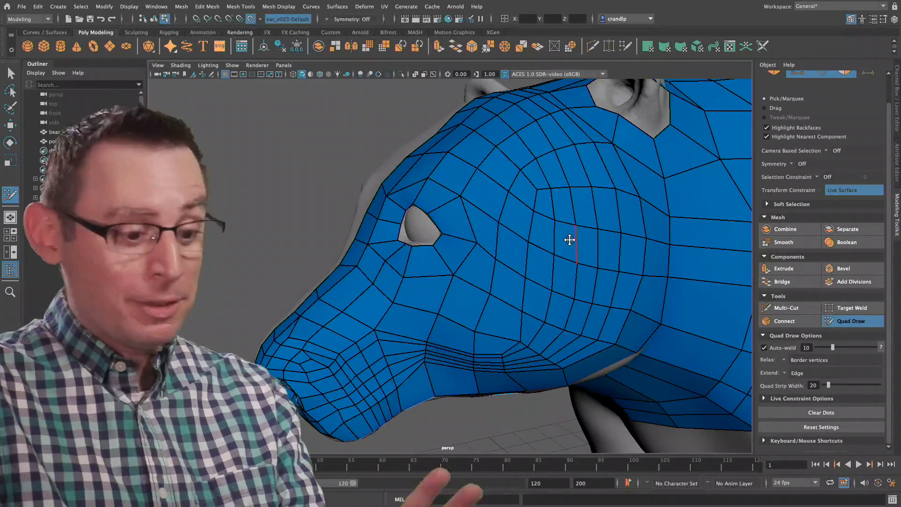
- Set the Relax option back to Interior vertices and relax the lower cheek loops above the jaw
alt+middle_drag(551, 324, 522, 276)
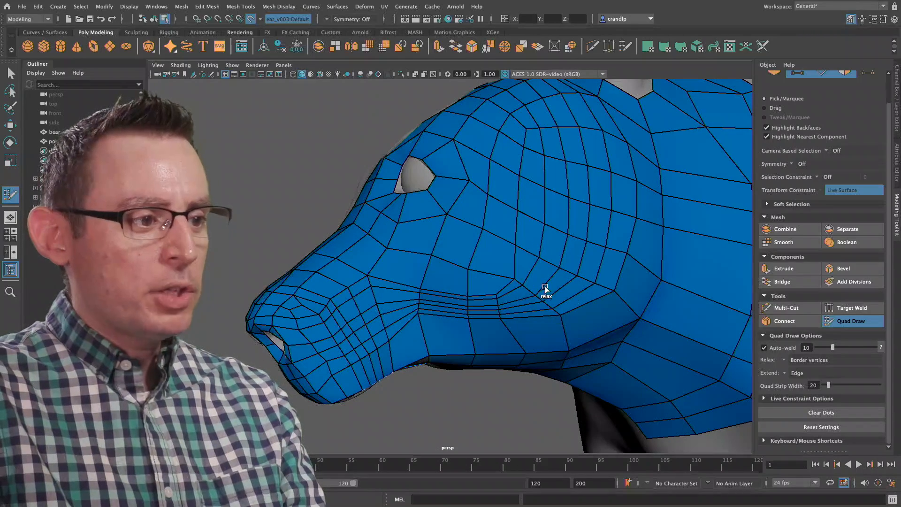
shift+drag(497, 295, 530, 303)
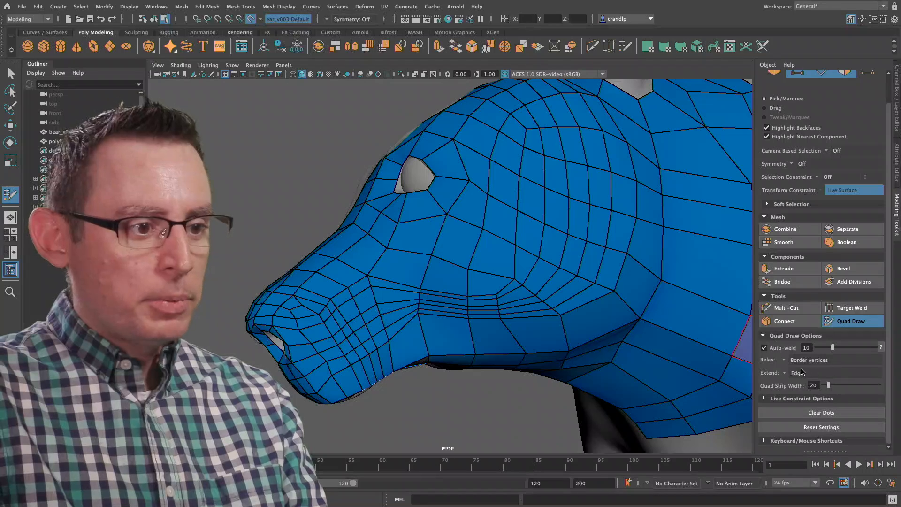
click(786, 360)
click(807, 372)
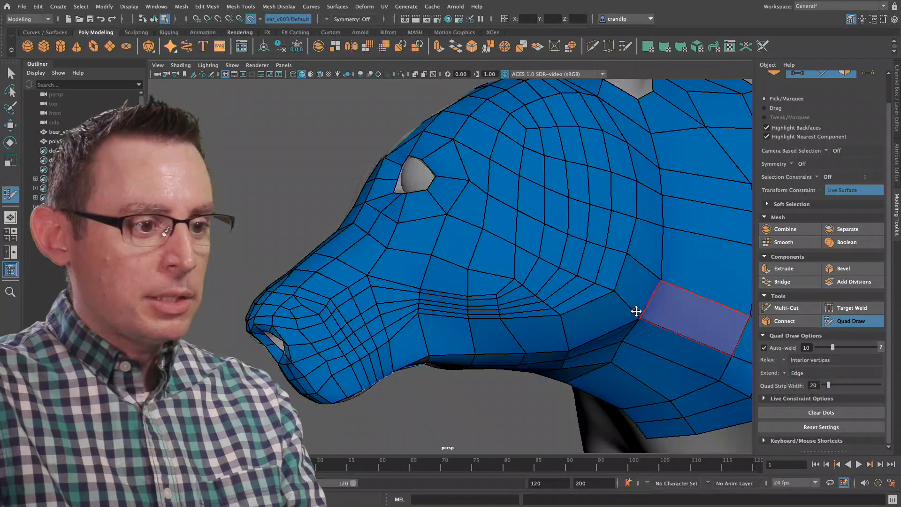
mouse_move(529, 282)
shift+mouse_down()
mouse_move(536, 269)
mouse_move(523, 296)
mouse_move(556, 282)
mouse_move(557, 304)
shift+mouse_up()
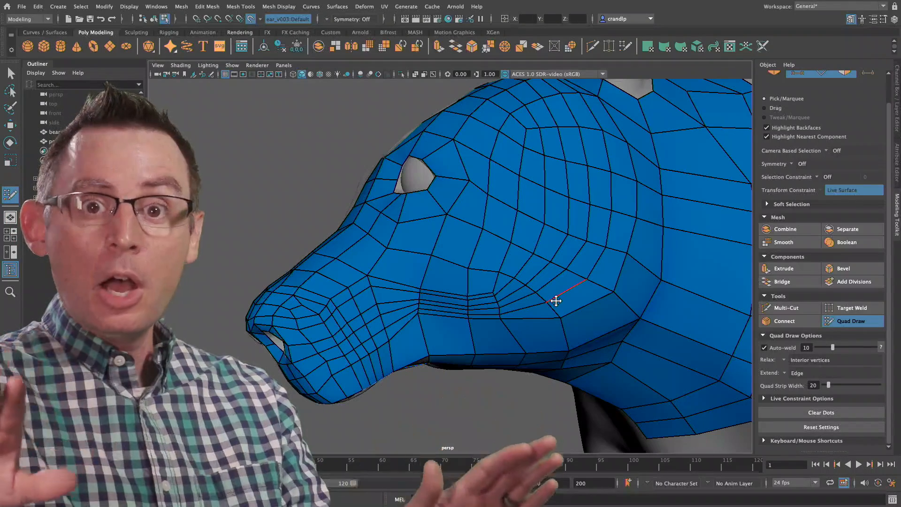
- Enlarge the relax falloff over the cheek, and reduce it to a small group of vertices around the cursor
alt+drag(556, 288, 555, 291)
alt+middle_drag(562, 287, 549, 298)
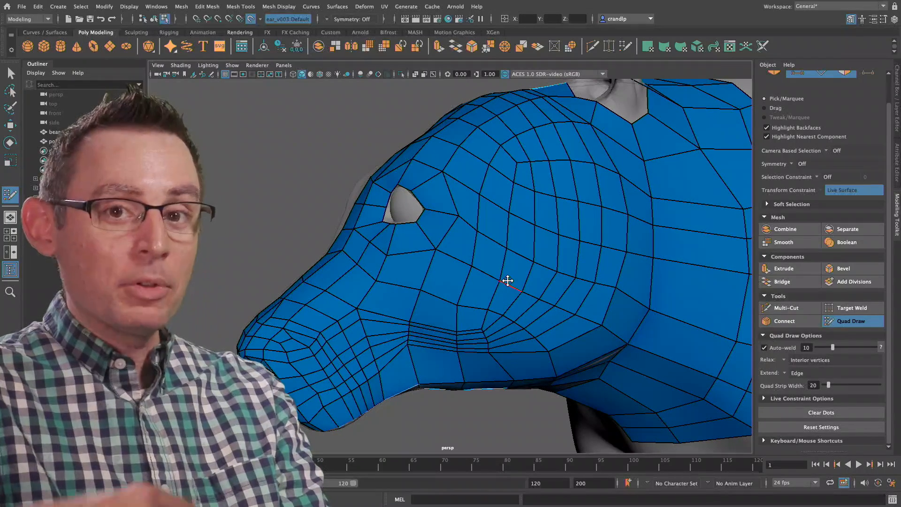
key(b)
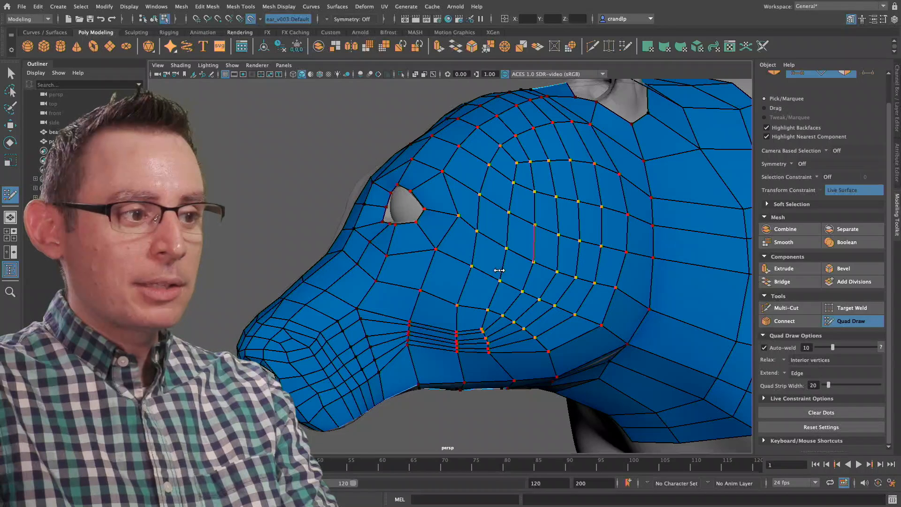
drag(431, 270, 630, 294)
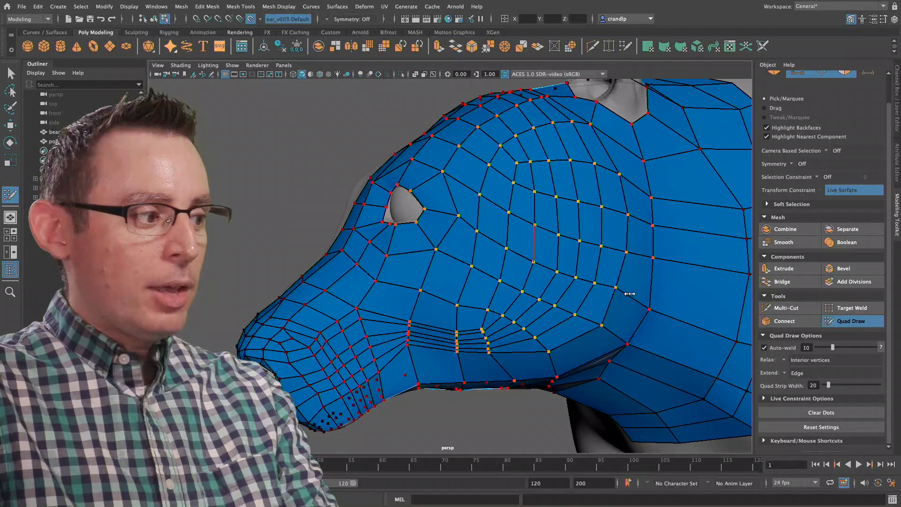
drag(558, 287, 677, 305)
drag(547, 294, 344, 281)
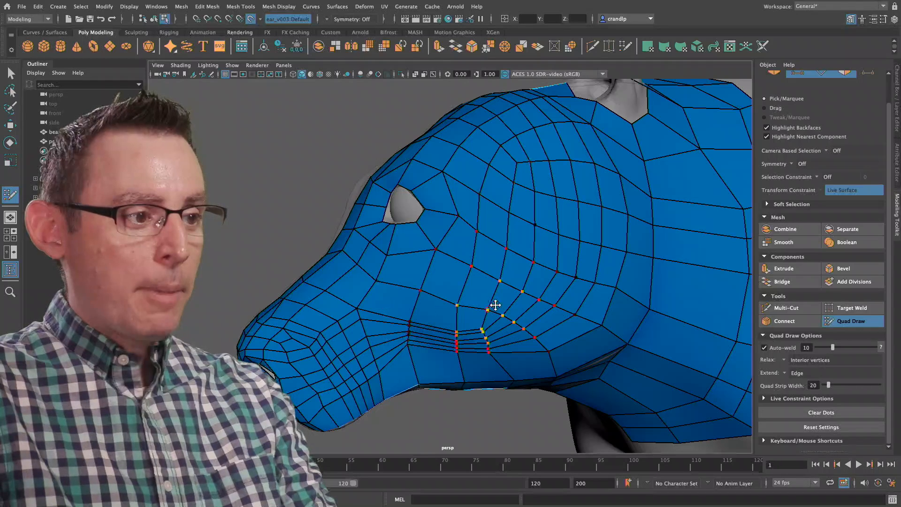
click(554, 268)
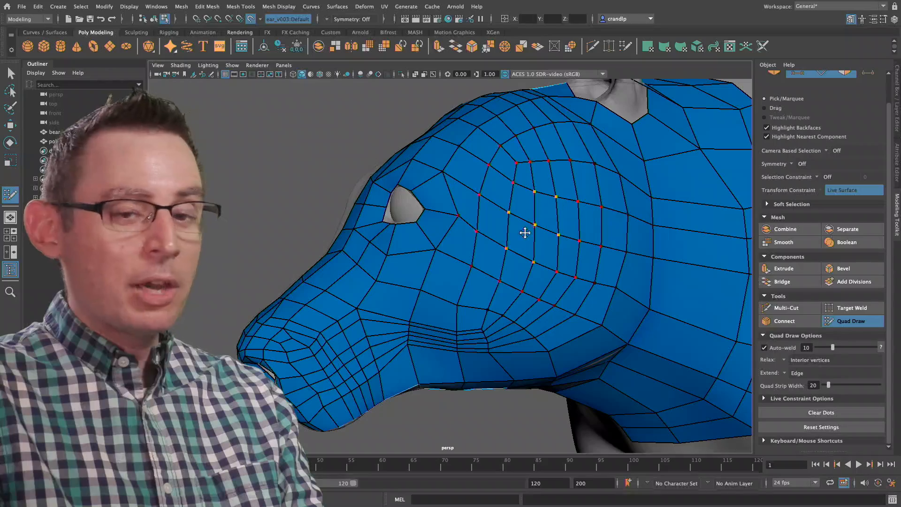
mouse_move(535, 255)
alt+mouse_down()
mouse_move(525, 264)
mouse_move(547, 288)
mouse_move(531, 251)
alt+mouse_up()
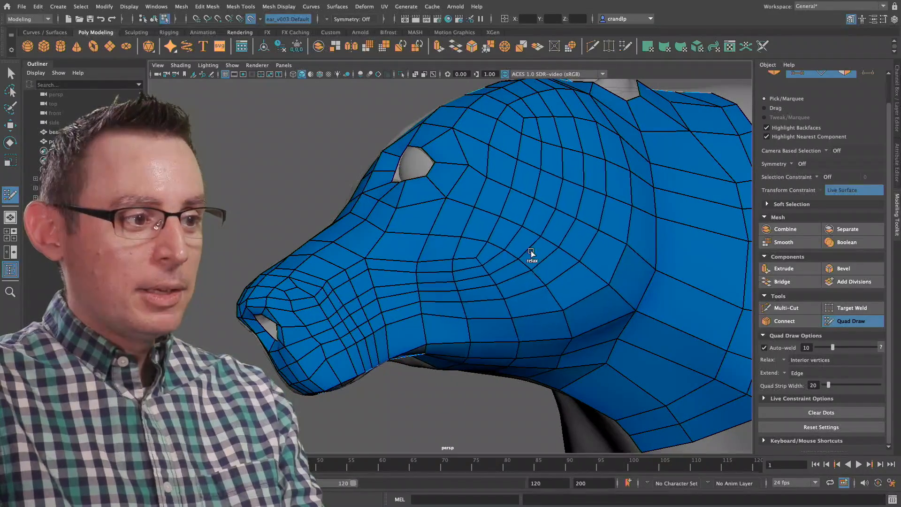
- Relax the interior vertices from the area behind the eye across the cheek
alt+drag(627, 283, 602, 257)
mouse_move(522, 226)
shift+mouse_down()
mouse_move(565, 260)
mouse_move(625, 276)
shift+mouse_up()
mouse_move(426, 183)
shift+mouse_down()
mouse_move(416, 179)
mouse_move(425, 199)
mouse_move(416, 257)
mouse_move(482, 221)
mouse_move(462, 219)
mouse_move(505, 240)
shift+mouse_up()
mouse_move(581, 262)
alt+mouse_down()
mouse_move(561, 268)
mouse_move(593, 258)
mouse_move(535, 255)
alt+mouse_up()
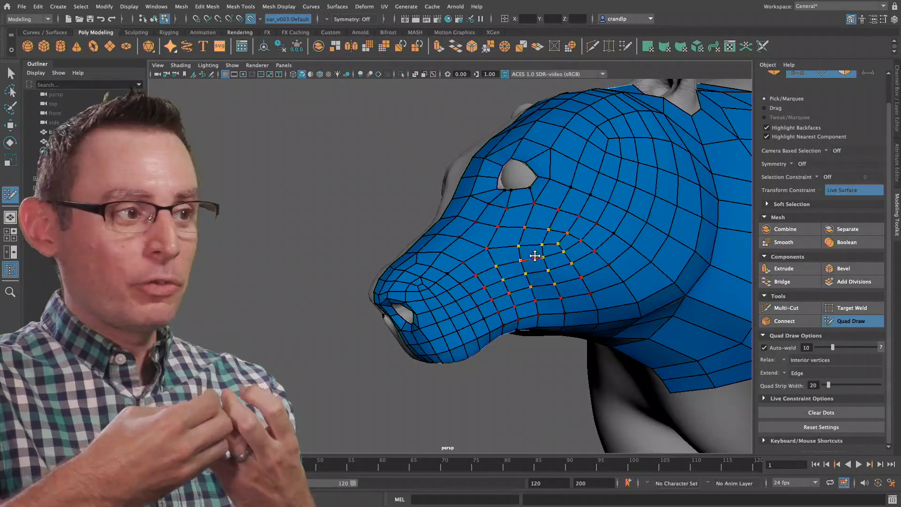
- Relax the interior vertices across the lower jaw and the side of the neck
alt+drag(604, 246, 521, 266)
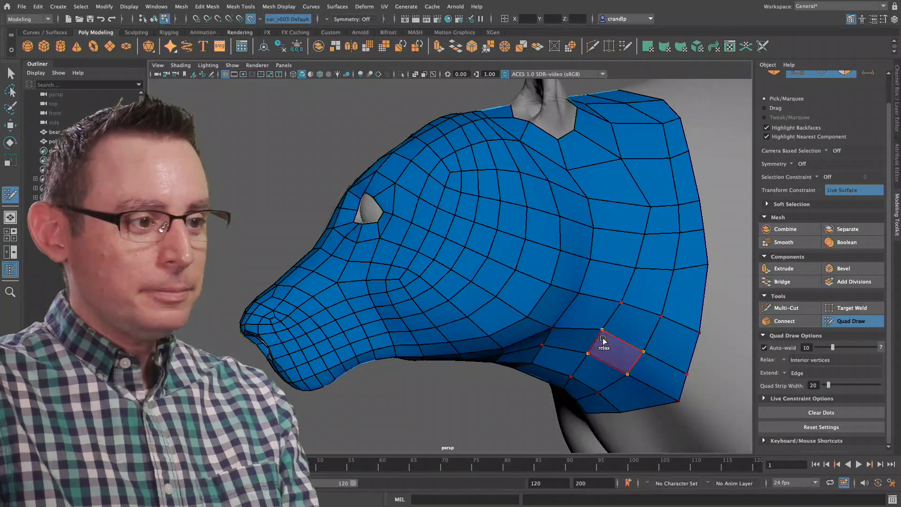
alt+drag(591, 354, 637, 237)
alt+drag(629, 315, 610, 231)
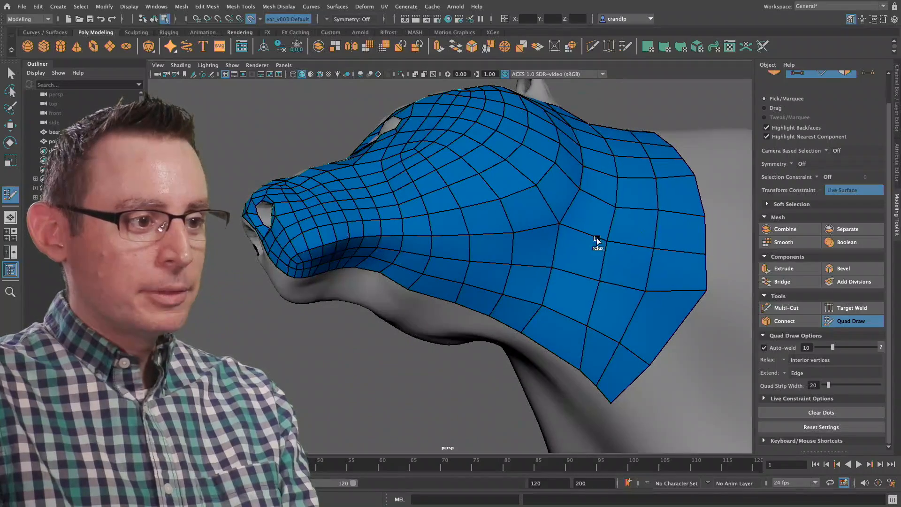
alt+drag(595, 322, 612, 196)
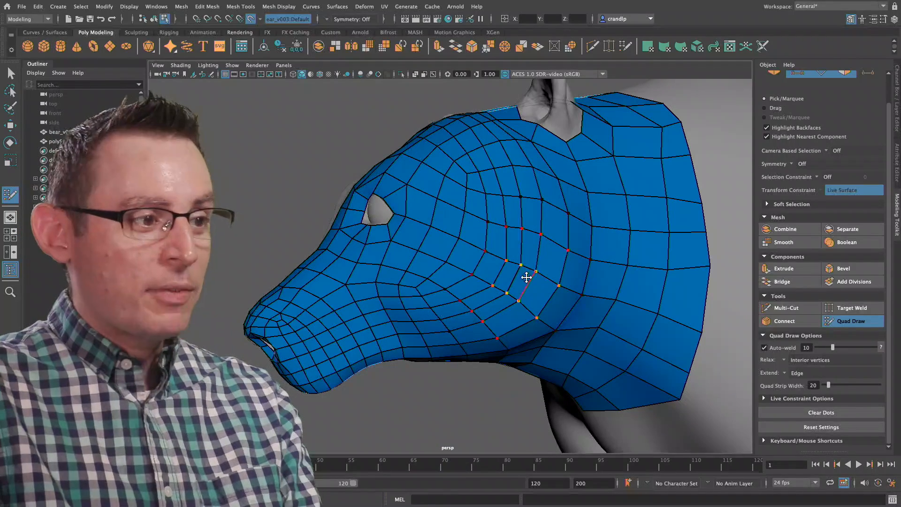
- Try to relax the forehead rows in front of the ear, and undo that relax stroke
alt+drag(513, 252, 525, 279)
alt+drag(489, 205, 459, 210)
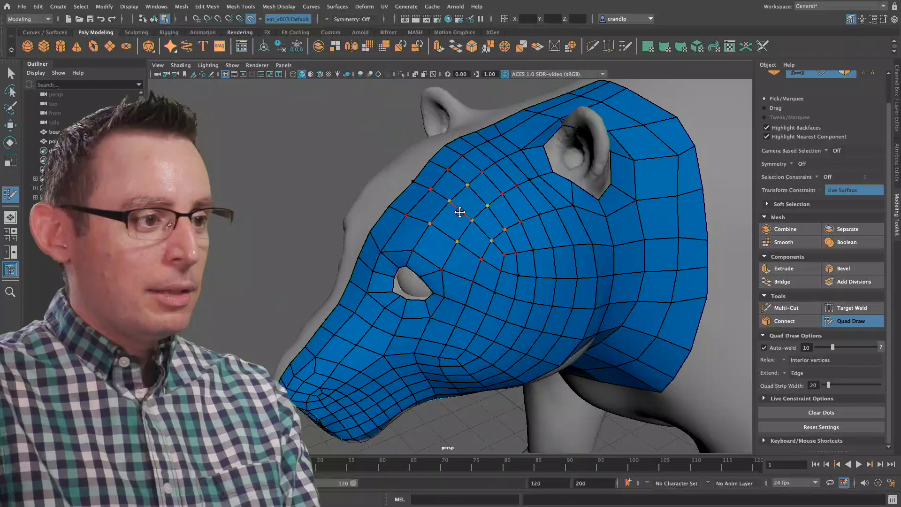
alt+middle_drag(471, 192, 473, 216)
alt+drag(460, 206, 502, 206)
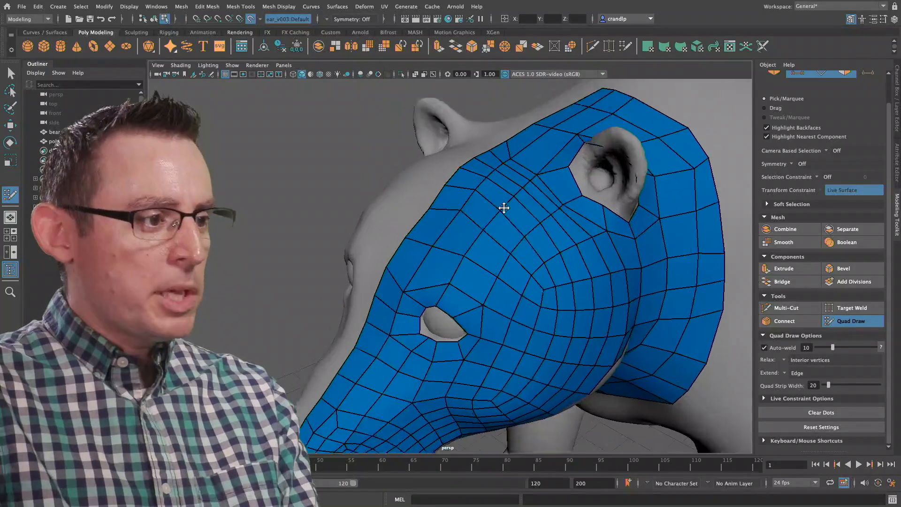
alt+right_drag(502, 207, 609, 219)
alt+middle_drag(497, 223, 488, 239)
mouse_move(493, 232)
shift+mouse_down()
mouse_move(511, 205)
mouse_move(528, 211)
mouse_move(491, 242)
mouse_move(537, 203)
mouse_move(642, 229)
mouse_move(539, 220)
shift+mouse_up()
key(ctrl+z)
- Relax the interior vertices on the forehead above the eye, beside the centre border
alt+right_drag(434, 234, 343, 235)
alt+drag(342, 235, 398, 231)
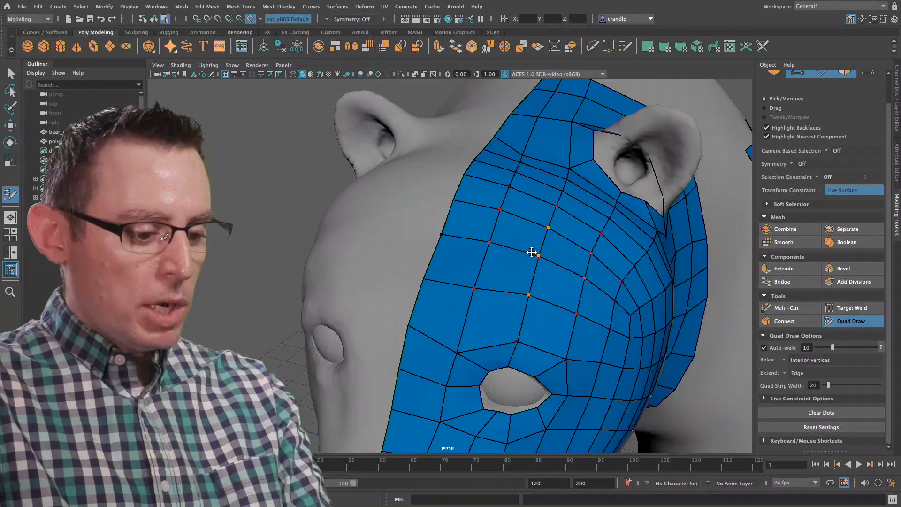
mouse_move(493, 235)
shift+mouse_down()
mouse_move(505, 213)
mouse_move(479, 204)
mouse_move(483, 193)
mouse_move(467, 263)
mouse_move(477, 274)
shift+mouse_up()
- Set the Relax option to Border vertices and relax the mesh's rear border from the crown down the side of the neck
mouse_move(540, 296)
alt+mouse_down()
mouse_move(519, 292)
mouse_move(592, 339)
alt+mouse_up()
mouse_move(592, 339)
alt+mouse_down()
mouse_move(562, 315)
mouse_move(545, 328)
mouse_move(489, 311)
mouse_move(579, 308)
mouse_move(627, 235)
mouse_move(609, 188)
mouse_move(579, 205)
alt+mouse_up()
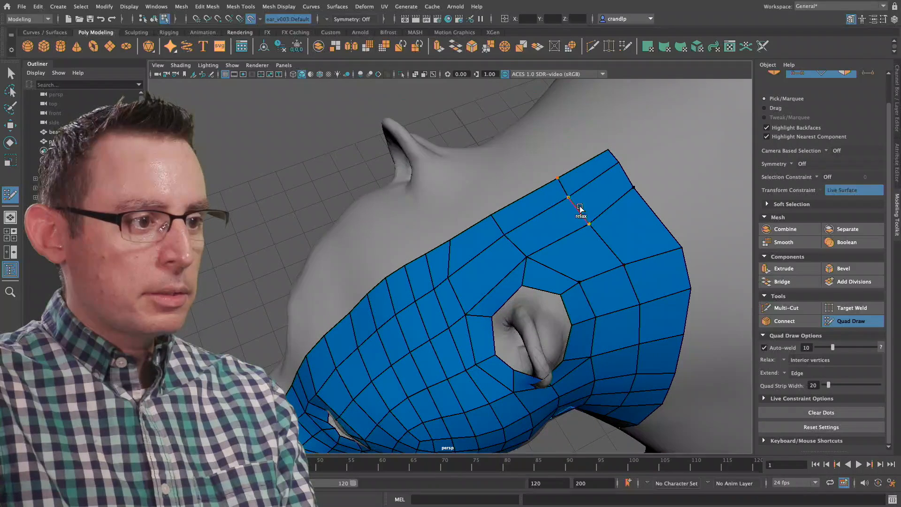
click(784, 360)
click(808, 380)
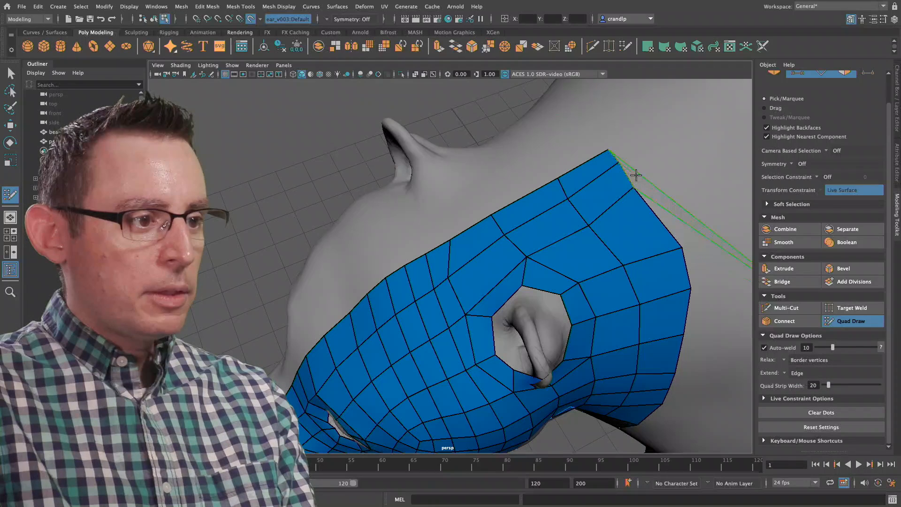
mouse_move(613, 157)
shift+mouse_down()
mouse_move(664, 221)
mouse_move(682, 349)
shift+mouse_up()
alt+drag(680, 364, 678, 298)
shift+drag(620, 133, 695, 235)
alt+drag(692, 348, 688, 299)
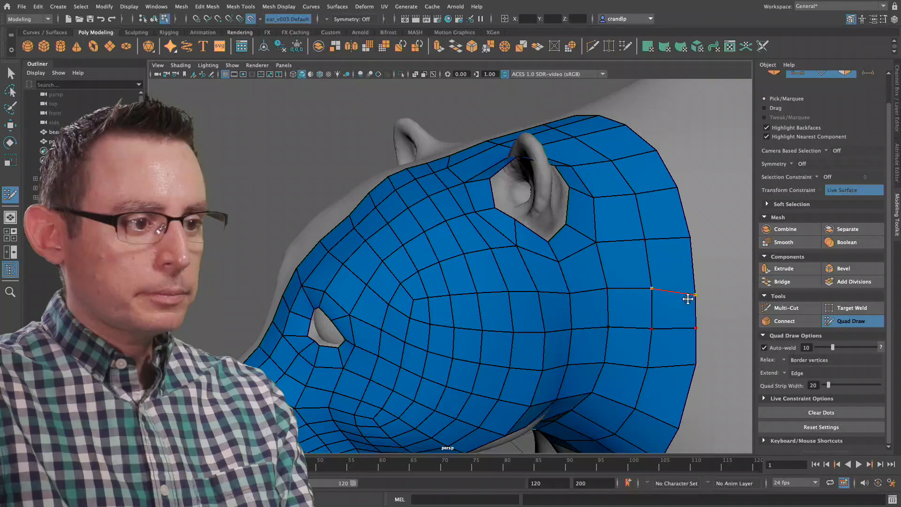
- Relax the border vertices along the underside of the neck, jaw and muzzle
mouse_move(694, 258)
alt+mouse_down()
mouse_move(677, 298)
mouse_move(638, 213)
mouse_move(640, 333)
mouse_move(615, 369)
mouse_move(644, 315)
mouse_move(604, 355)
alt+mouse_up()
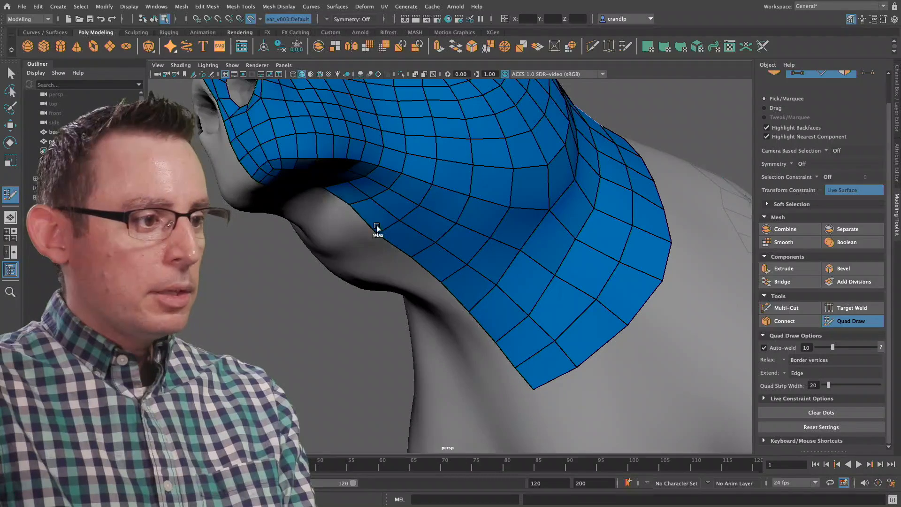
alt+drag(372, 227, 401, 260)
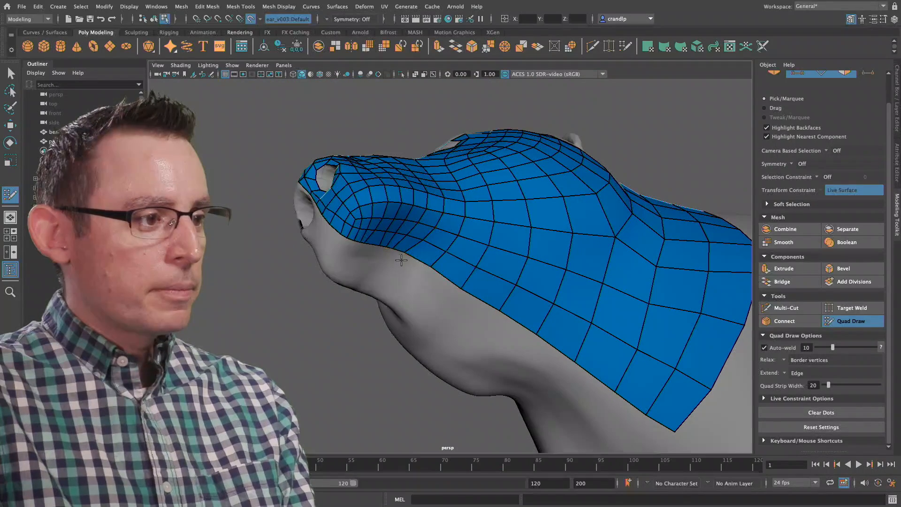
alt+drag(344, 229, 592, 322)
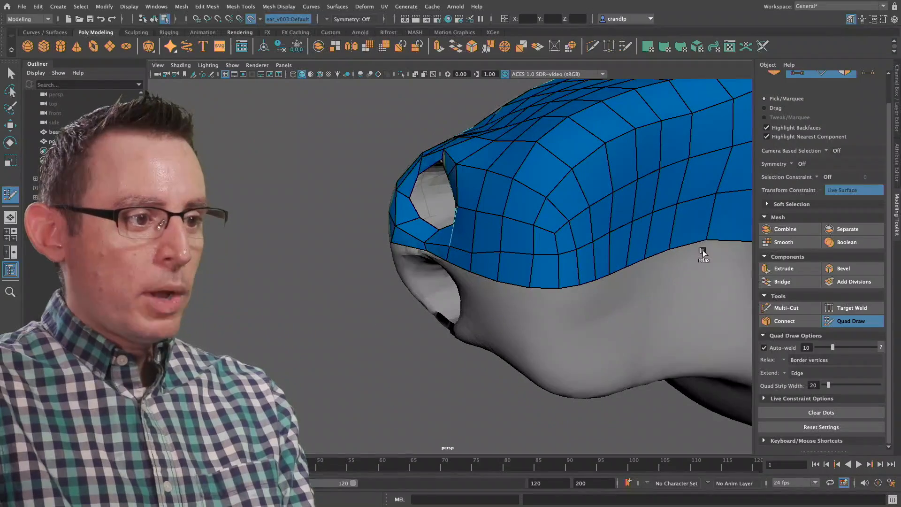
- Examine the relaxed mesh over the muzzle, cheek, neck and forehead from the side and the front
alt+drag(620, 249, 516, 291)
scroll(592, 244, down, 5)
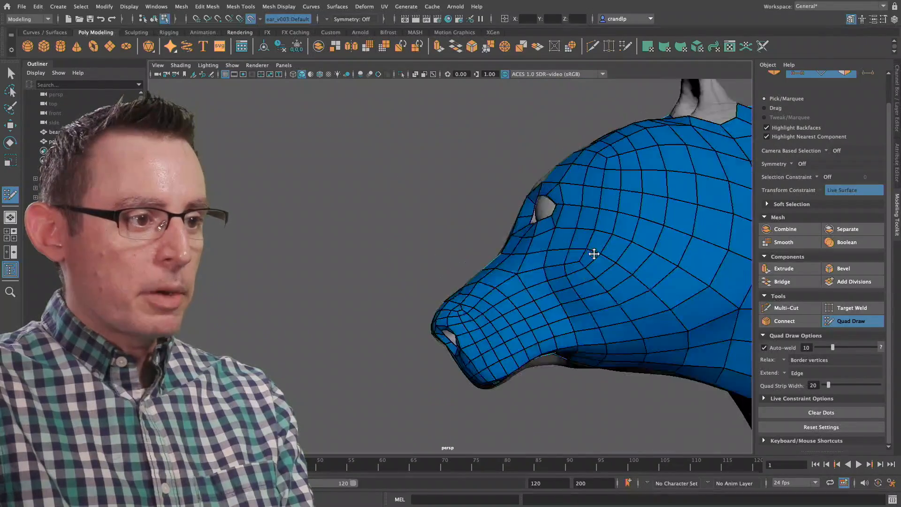
alt+middle_drag(592, 244, 471, 256)
alt+drag(472, 257, 492, 257)
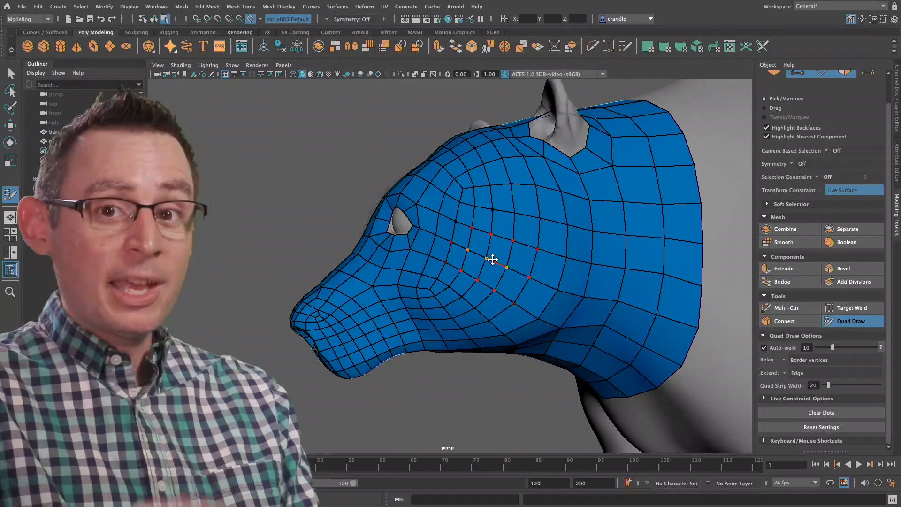
mouse_move(492, 259)
alt+mouse_down()
mouse_move(525, 255)
mouse_move(554, 268)
alt+mouse_up()
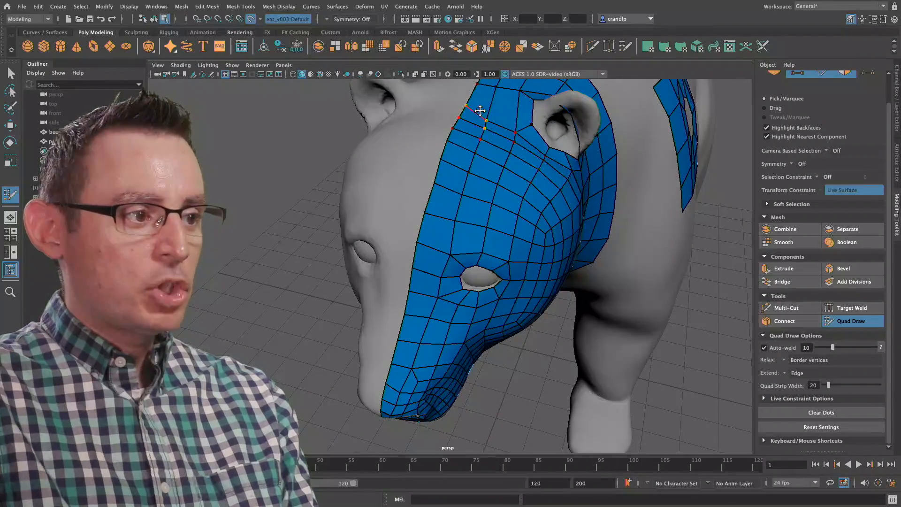